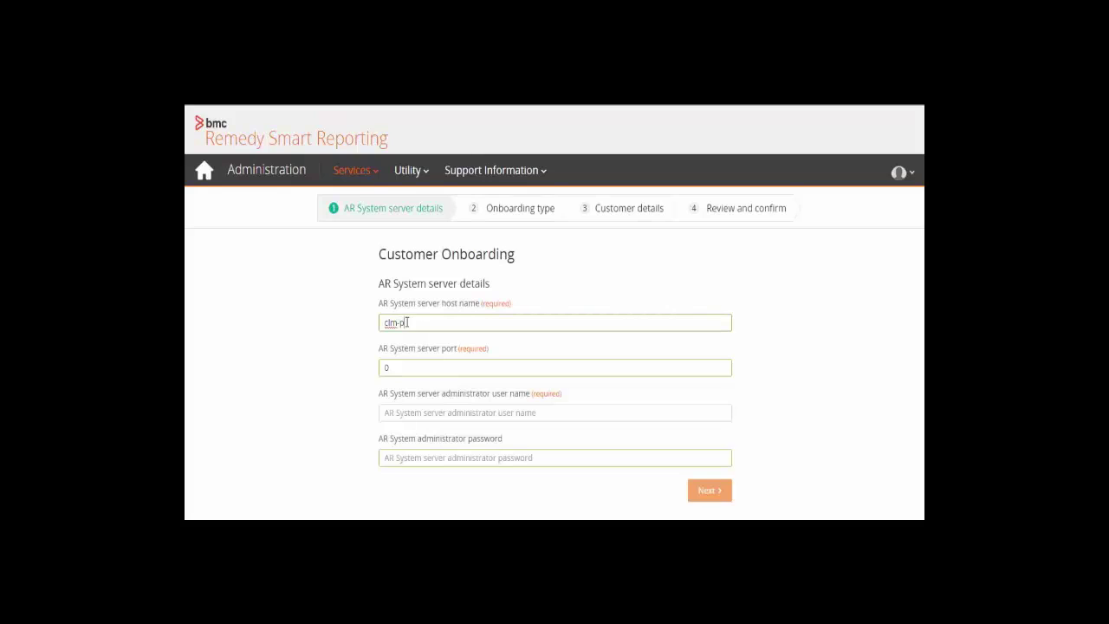
Step: Enter server host clm-pun-026878 with admin user Demo and continue past server details
text(un-026)
text(878)
click(401, 370)
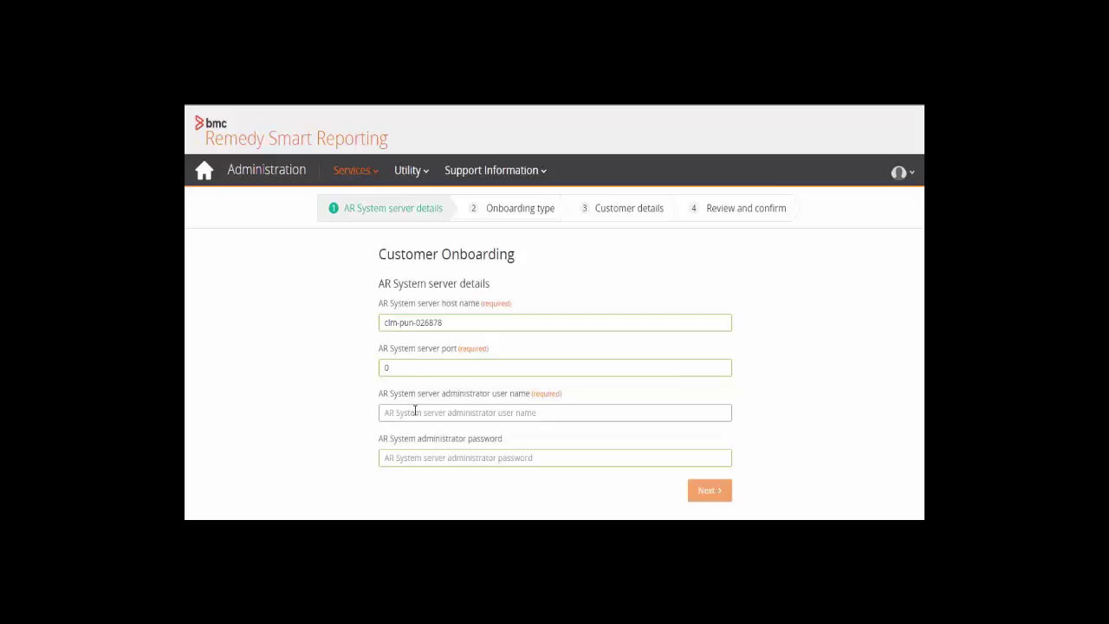
text(De)
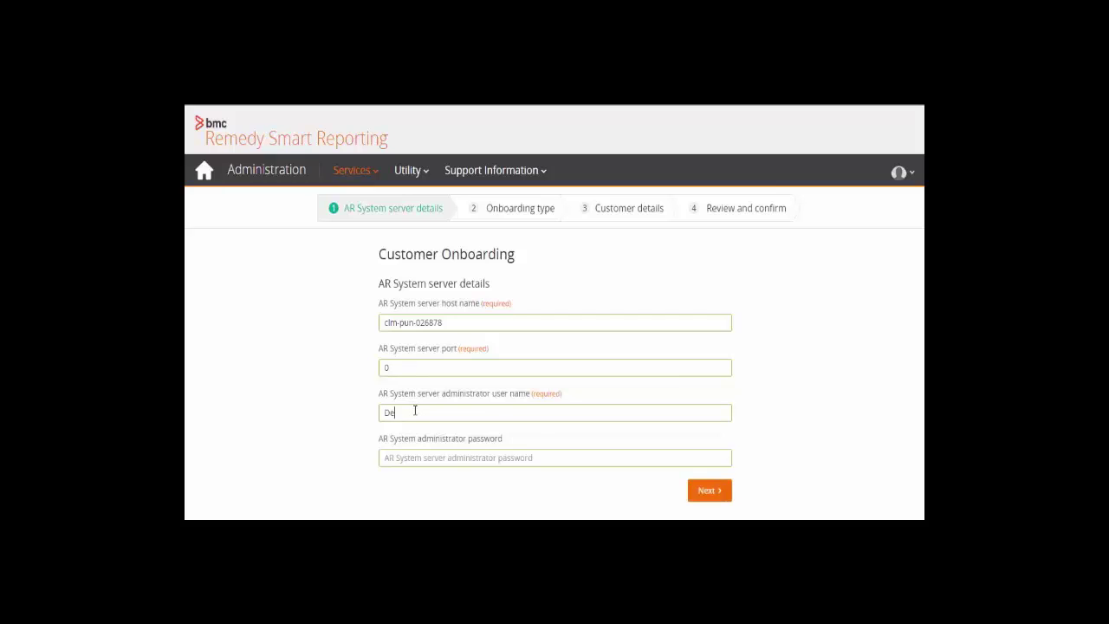
text(mo)
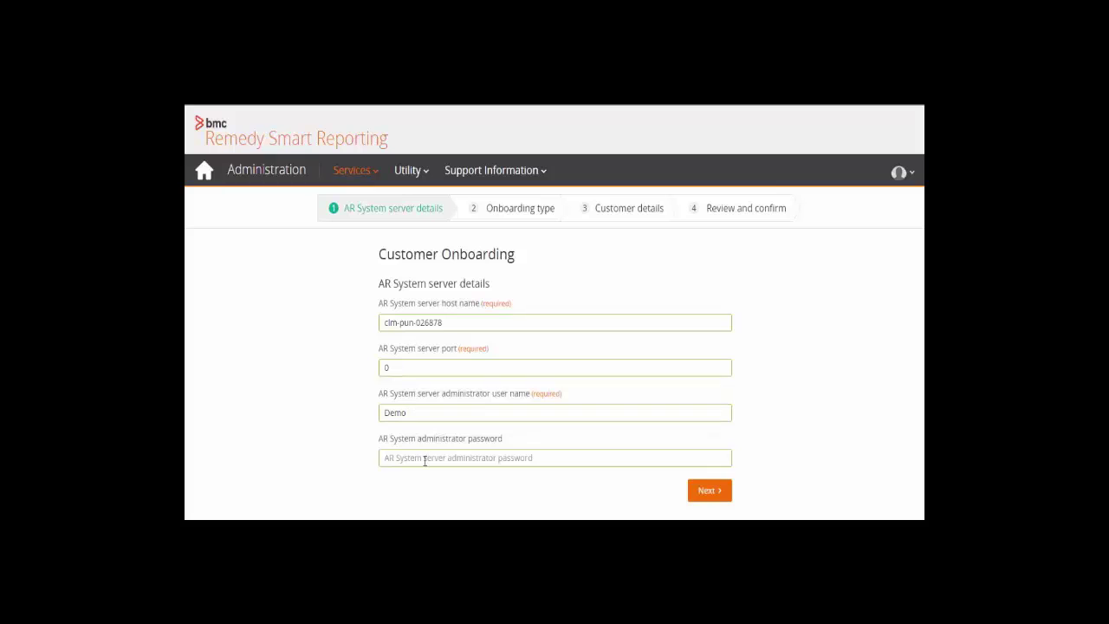
click(706, 492)
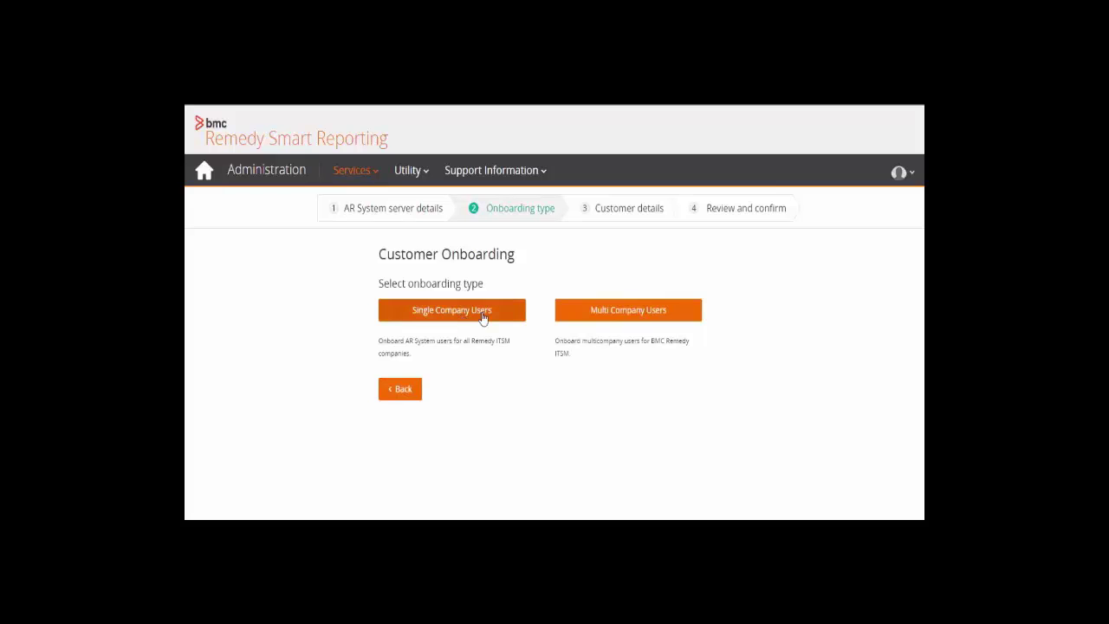
Step: Choose Multi Company Users for provider testsp with filter criteria uploaded from a CSV
click(612, 313)
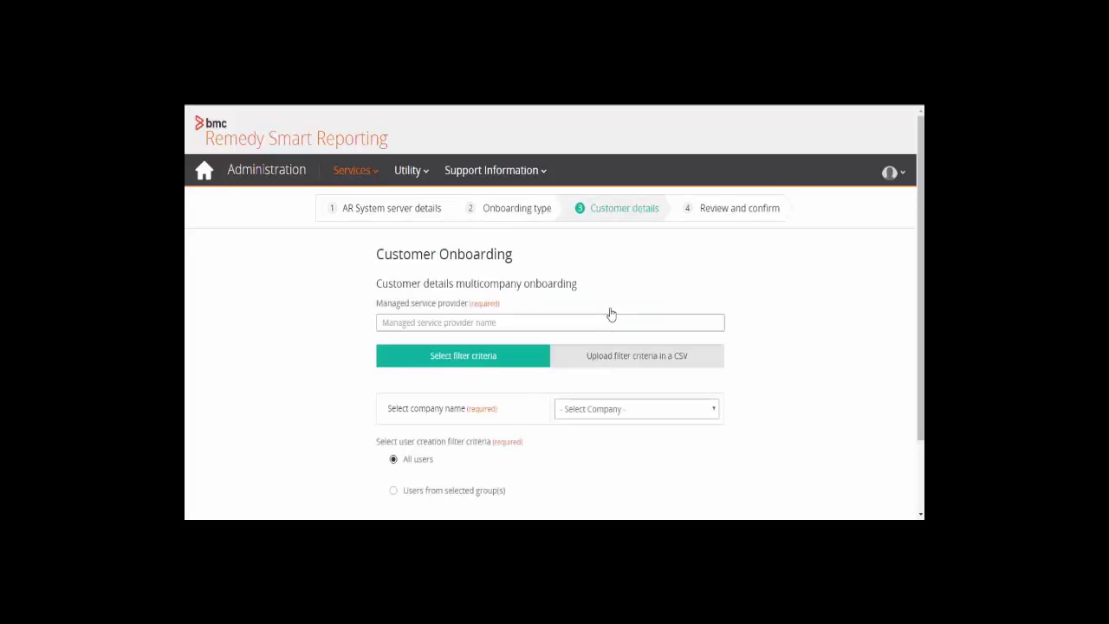
click(445, 325)
text(test)
text(sp)
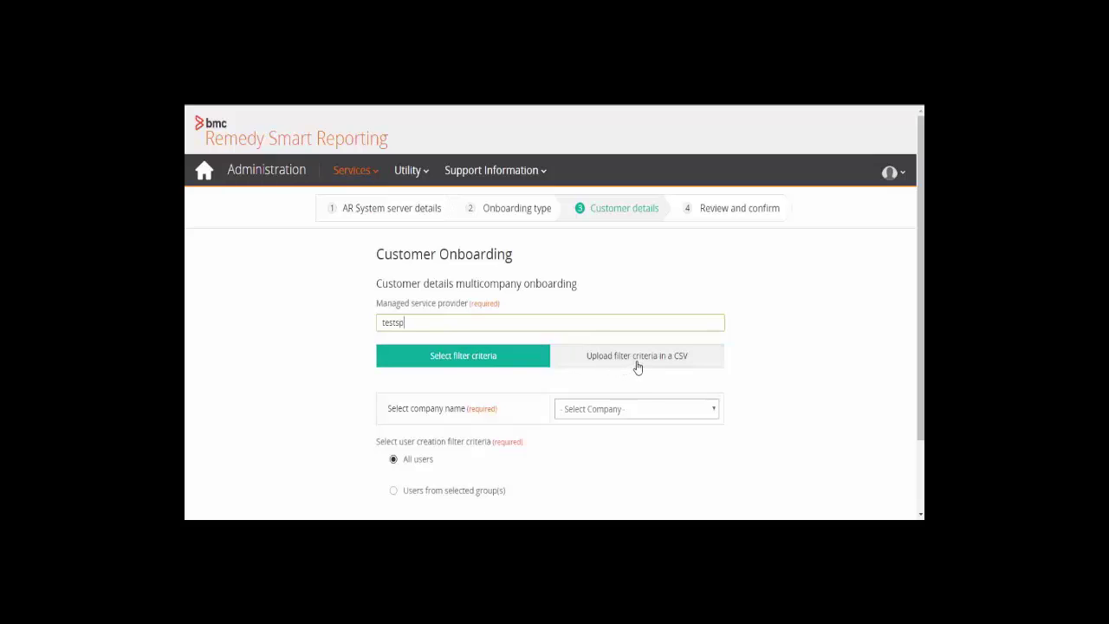
click(681, 362)
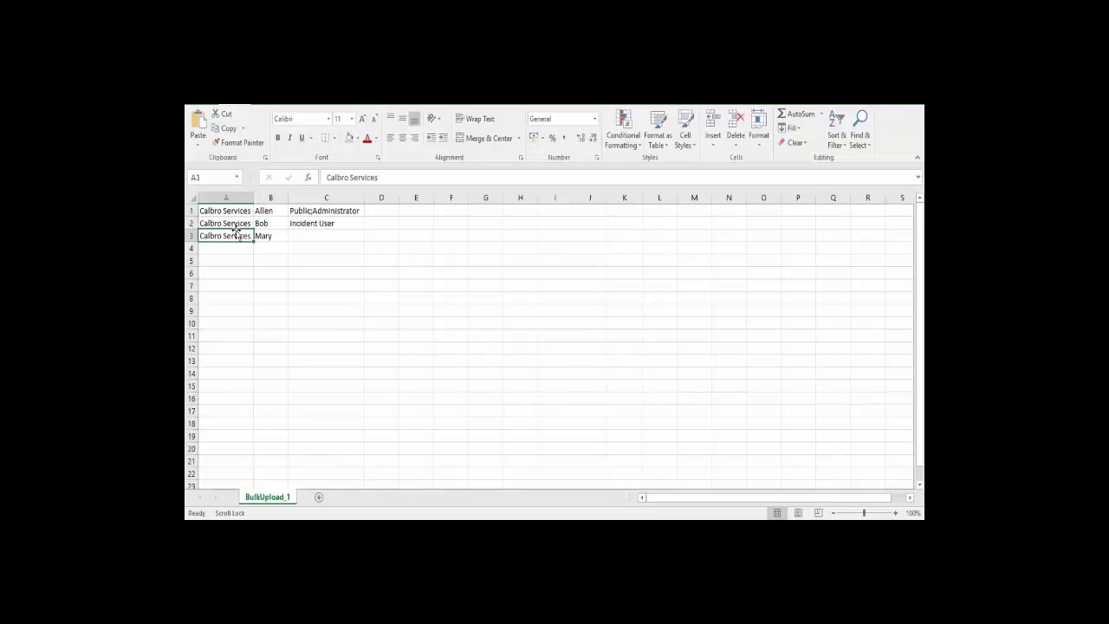
Step: Check the Calbro user and group cells, then enter test companies BMC and Microsioft in rows 4-5
click(282, 210)
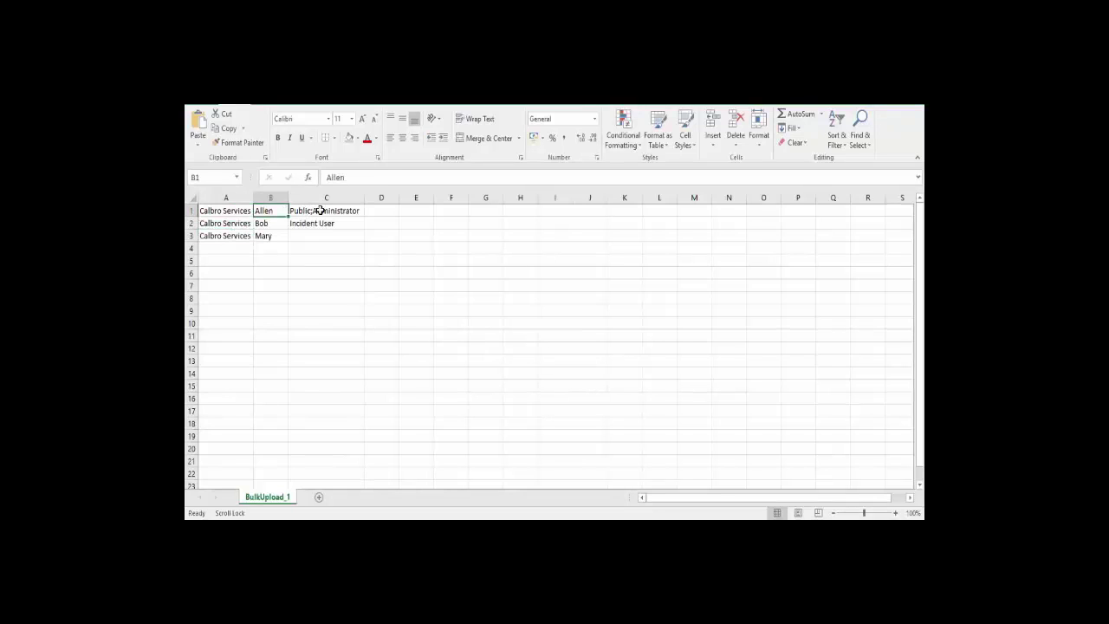
click(320, 211)
click(313, 224)
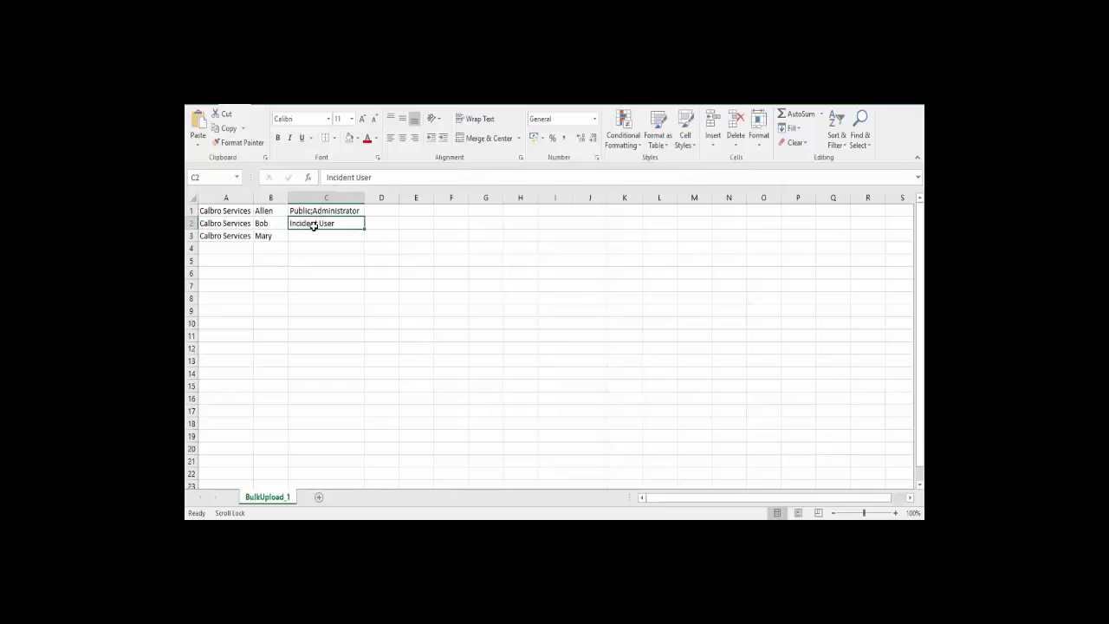
click(314, 234)
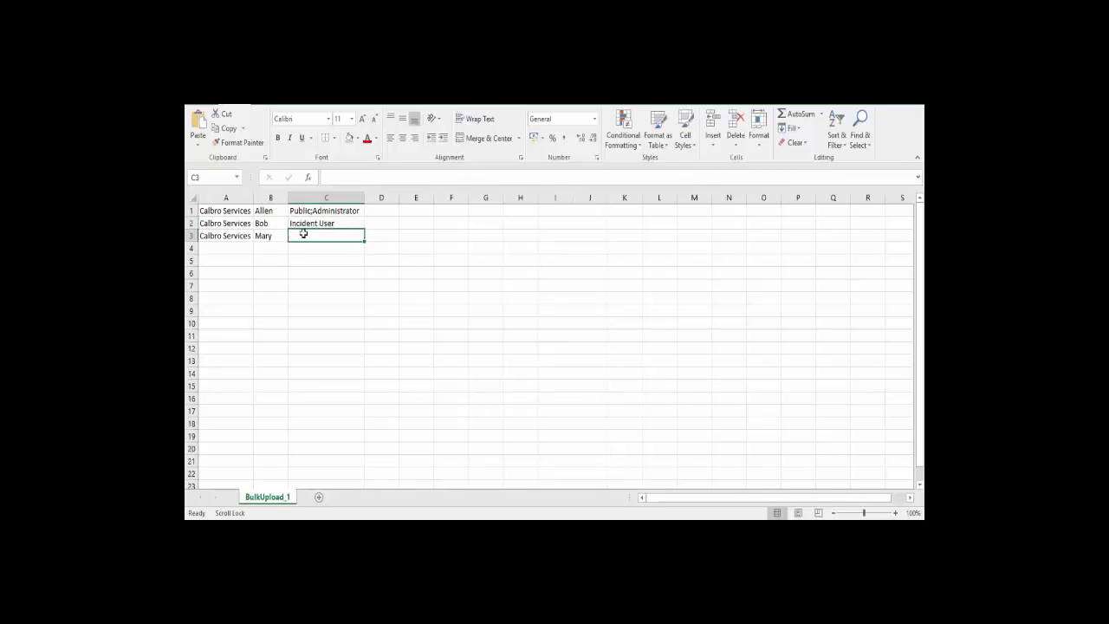
click(239, 246)
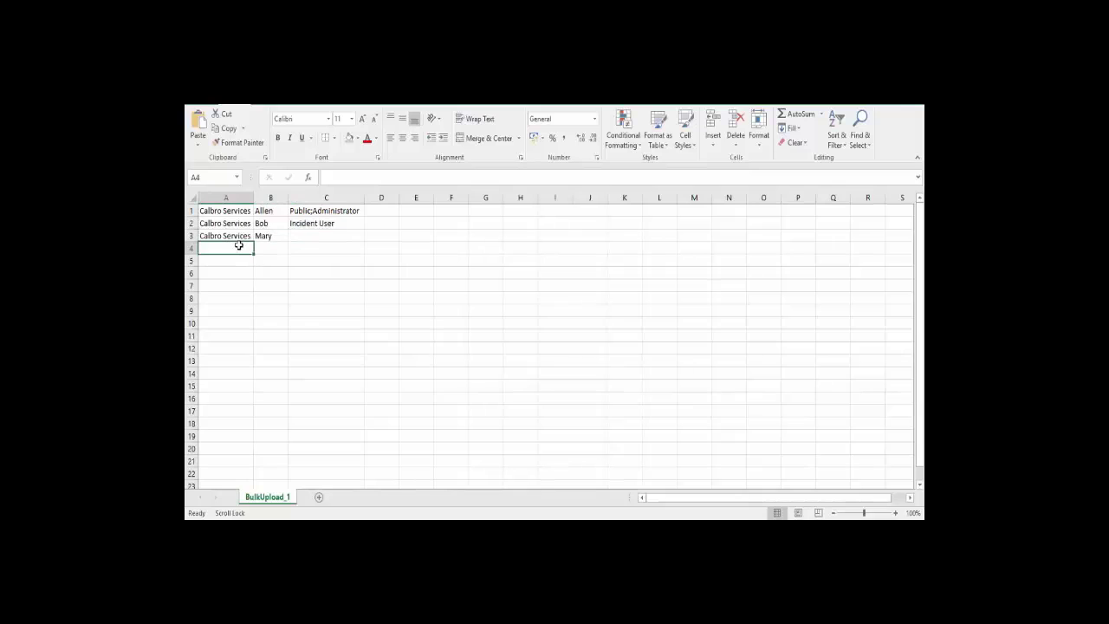
text(BMC)
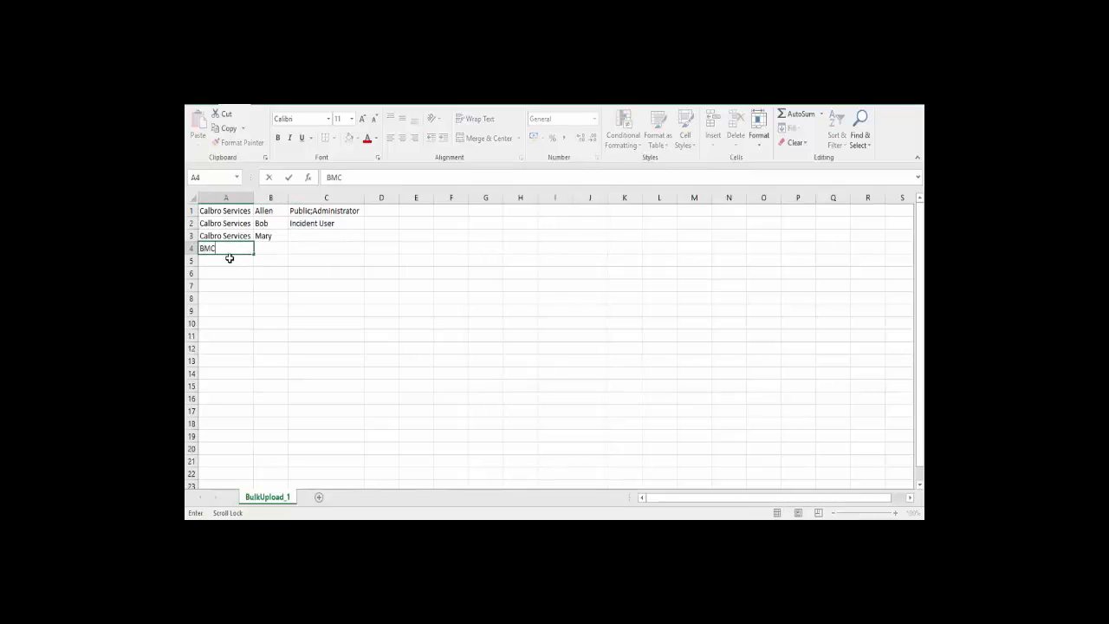
click(227, 260)
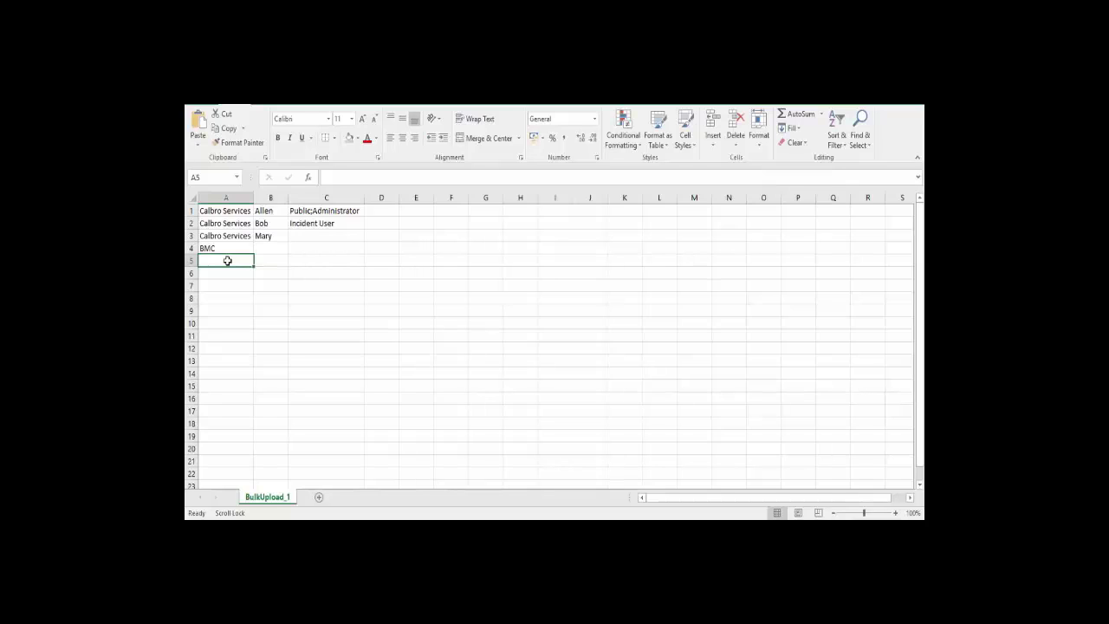
text(Micr)
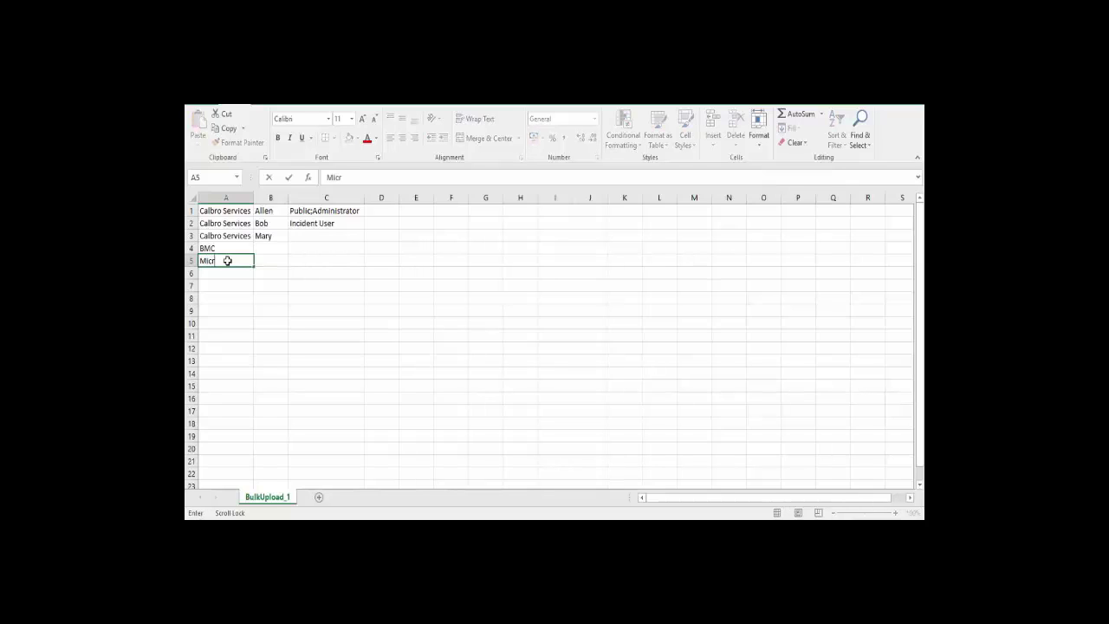
text(osi)
text(oft)
Step: Edit and clear the extra row entries, then save BulkUpload_1 keeping CSV format
double_click(281, 247)
text(A)
click(275, 260)
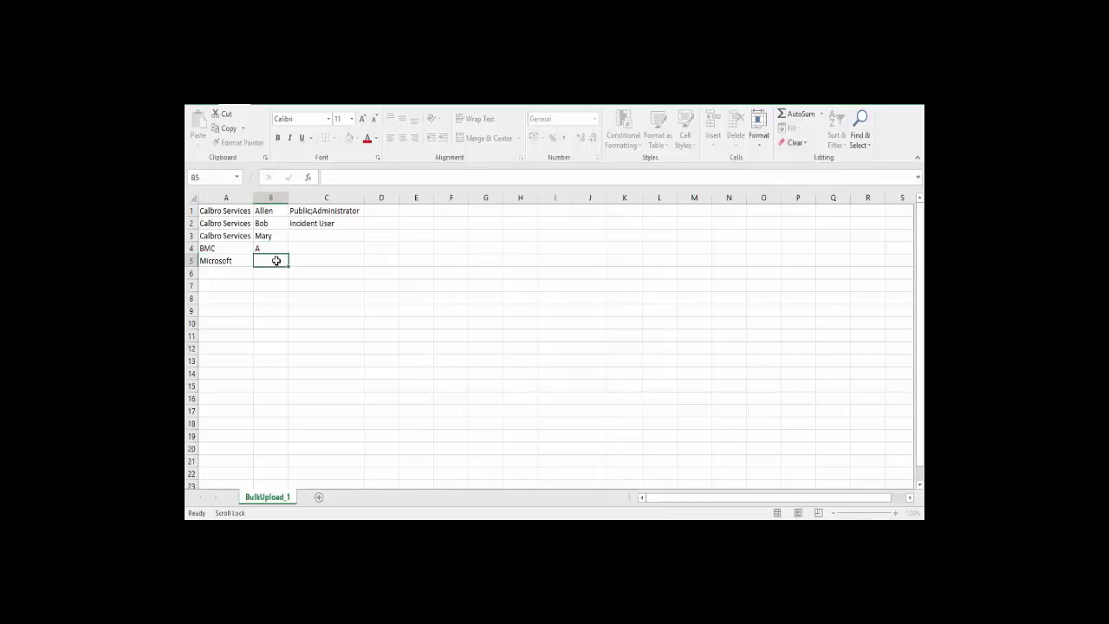
text(Bob)
key(Delete)
click(299, 260)
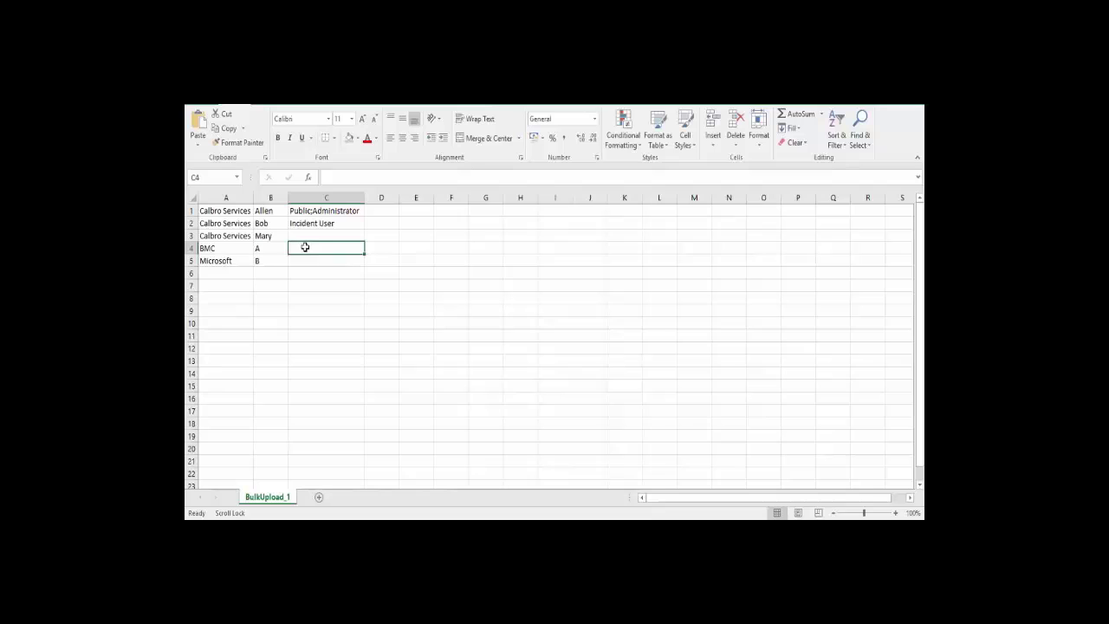
click(236, 249)
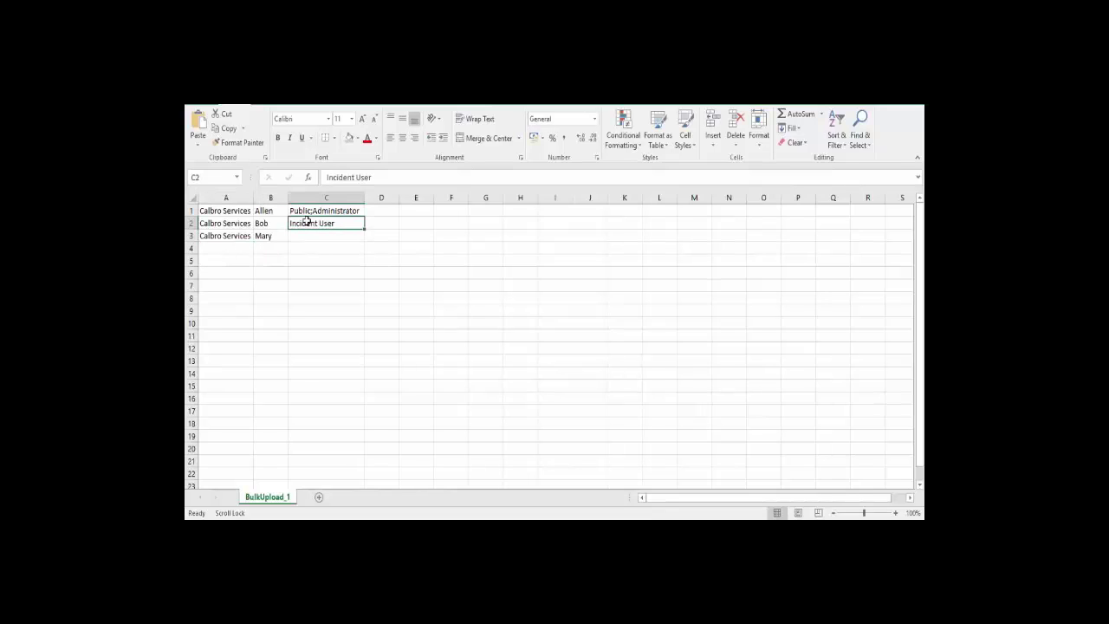
click(511, 337)
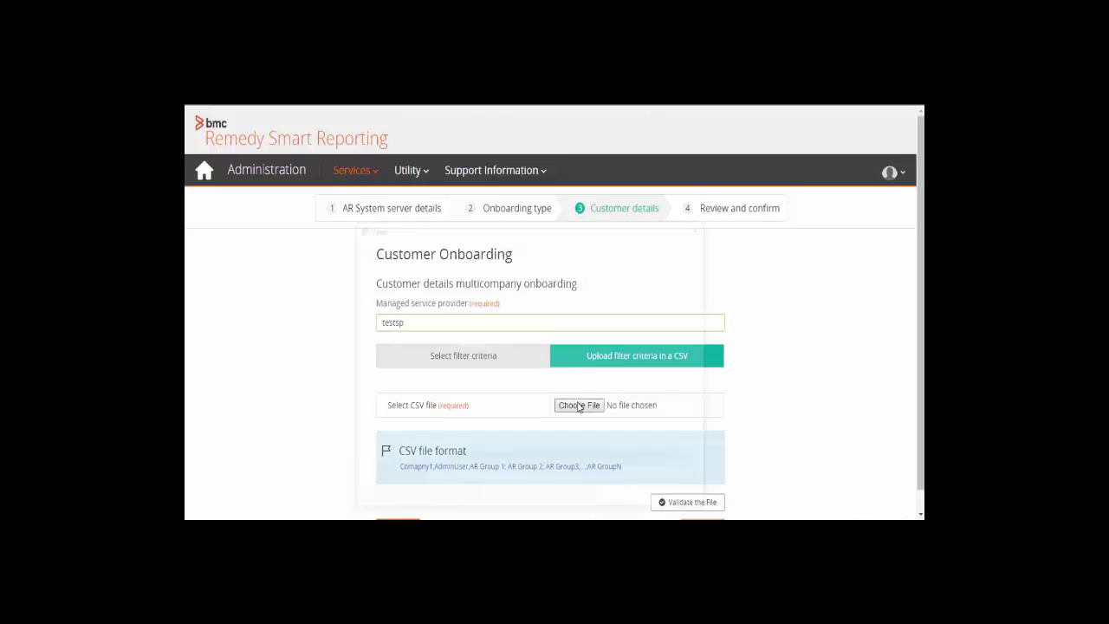
Step: Attach BulkUpload_1 as the customer CSV file
click(579, 406)
click(485, 329)
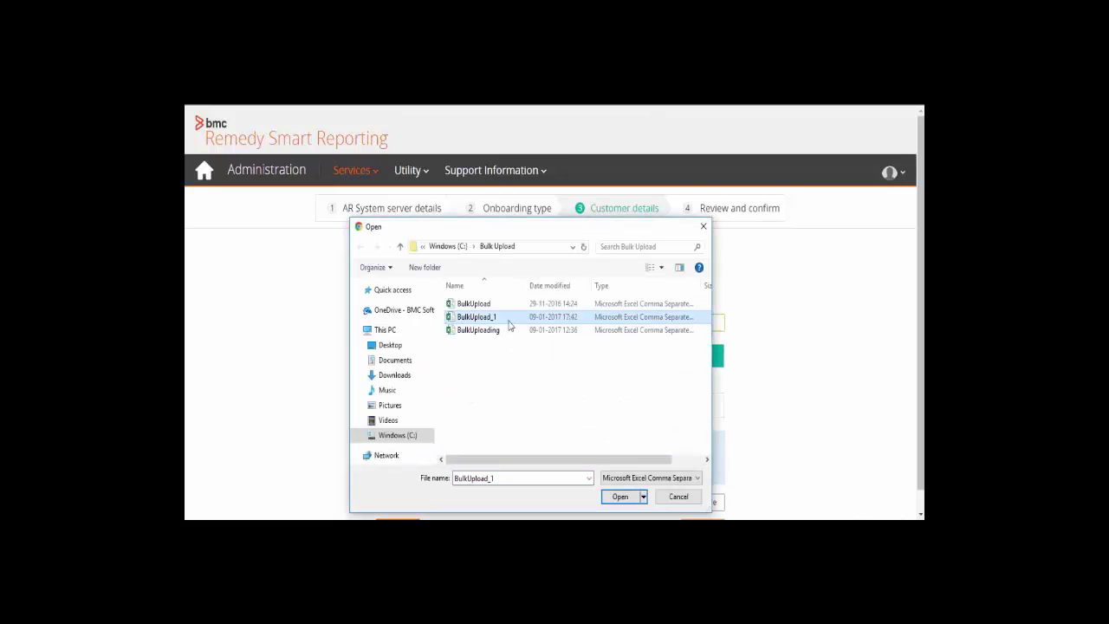
click(620, 497)
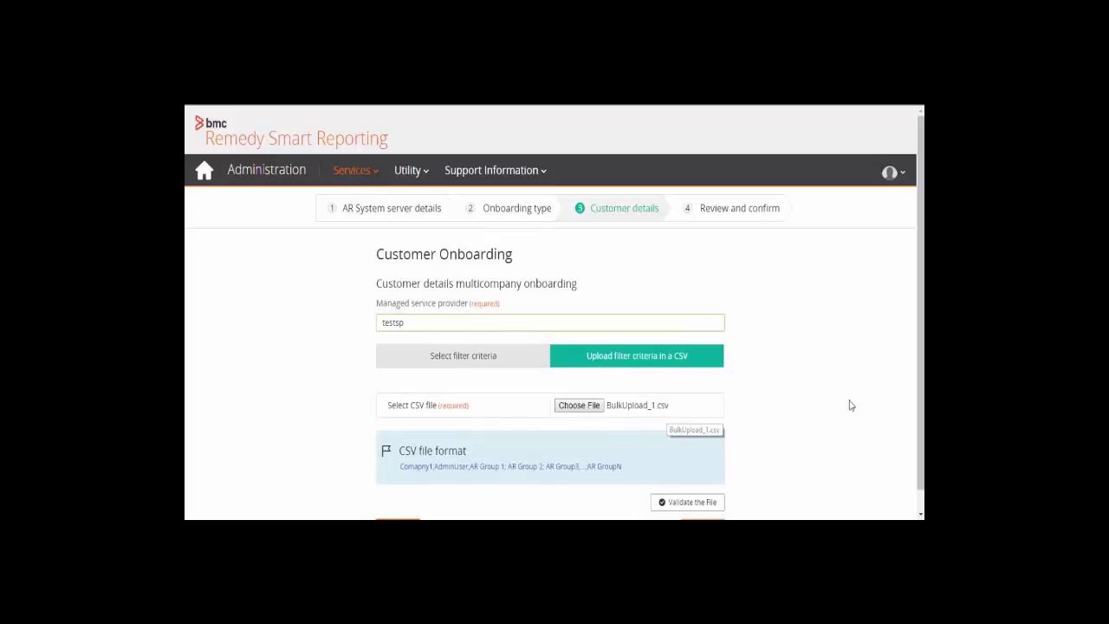
Step: Validate the file until it shows Verified and advance to Review and confirm
scroll(918, 443, down, 1)
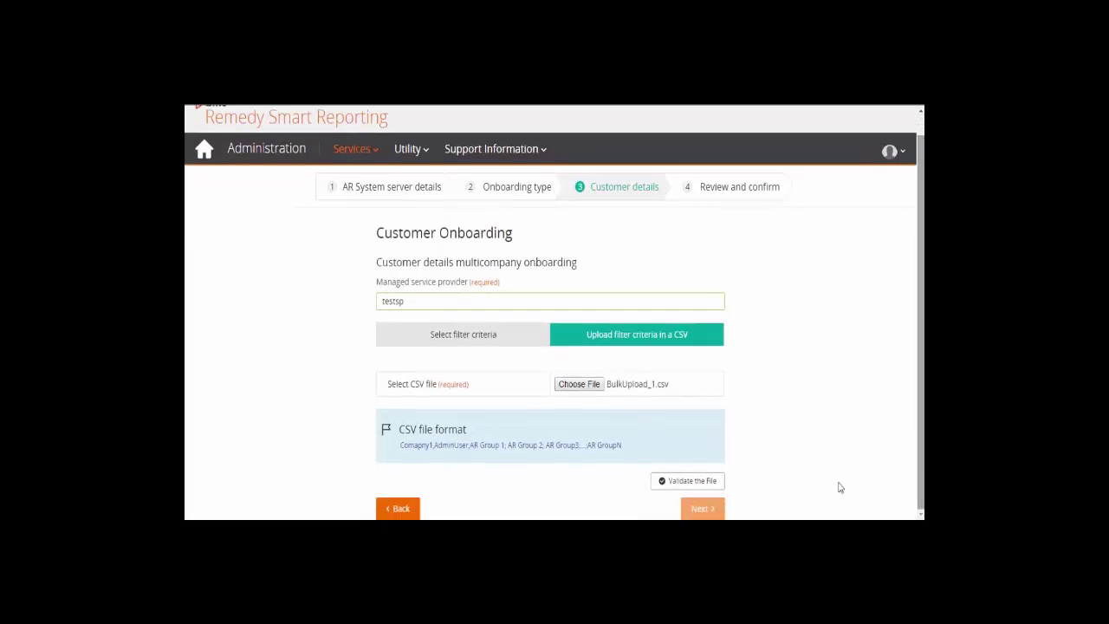
click(709, 484)
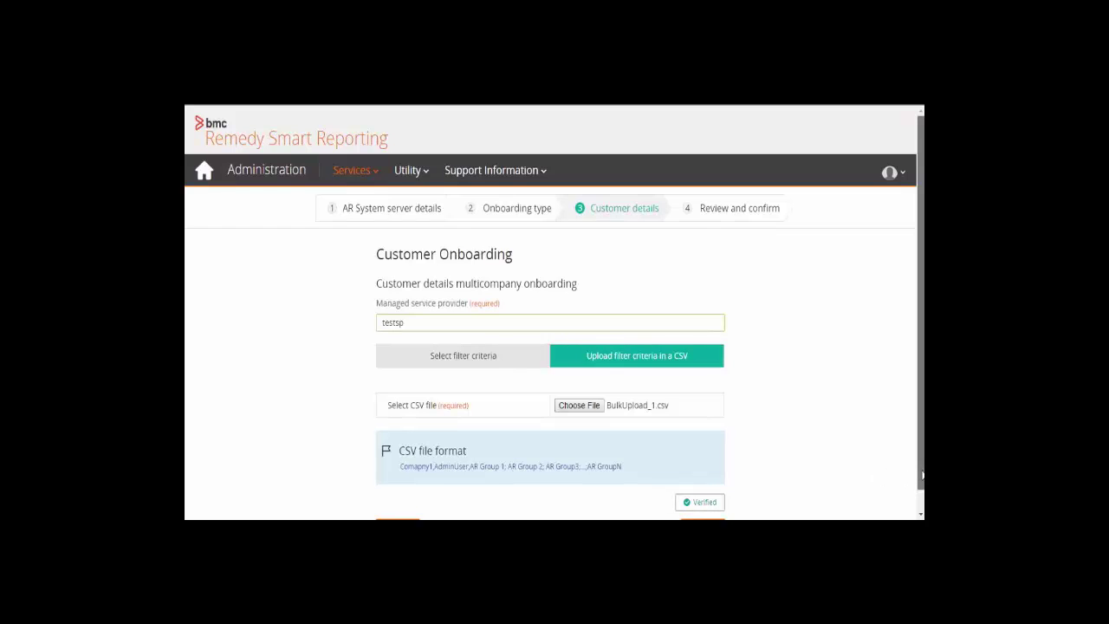
scroll(921, 475, down, 1)
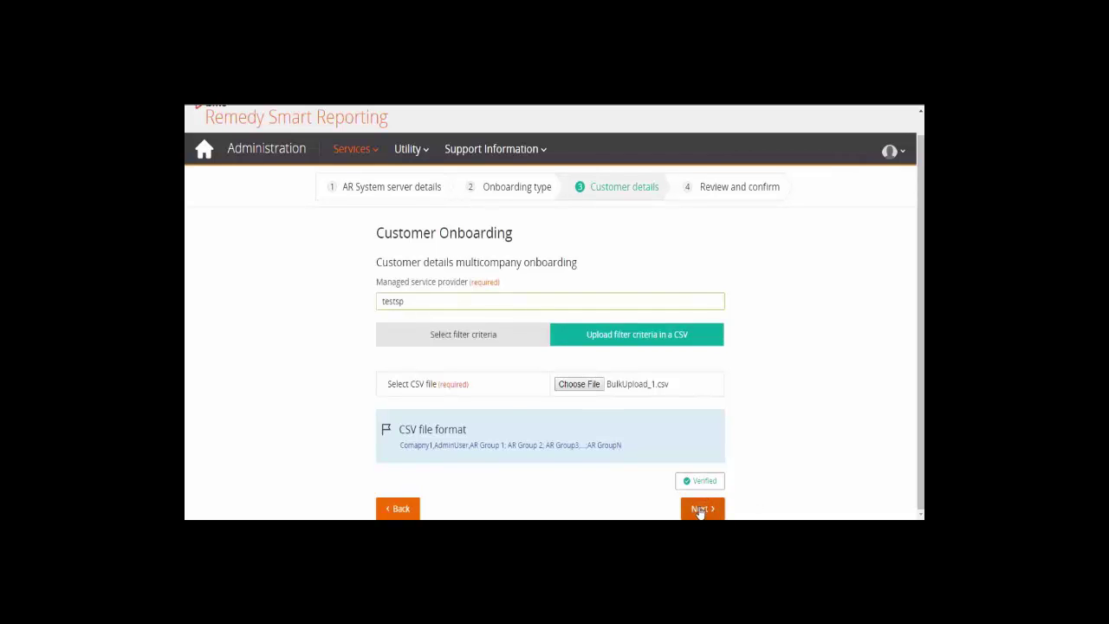
click(700, 510)
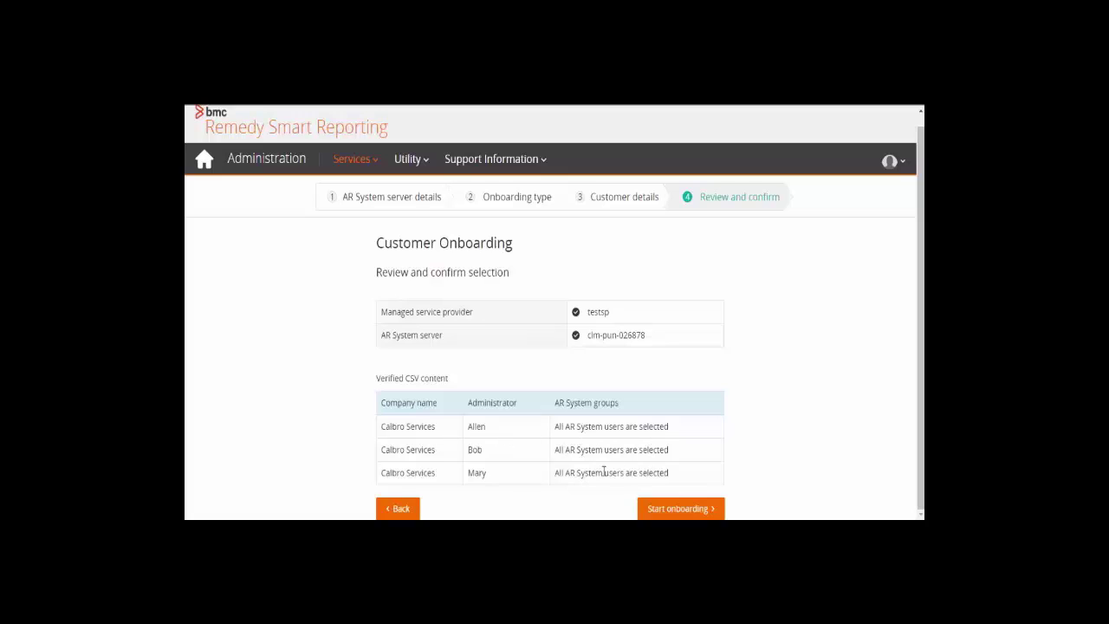
Step: Start onboarding and confirm 12 of 12 users onboarded for testsp
click(661, 509)
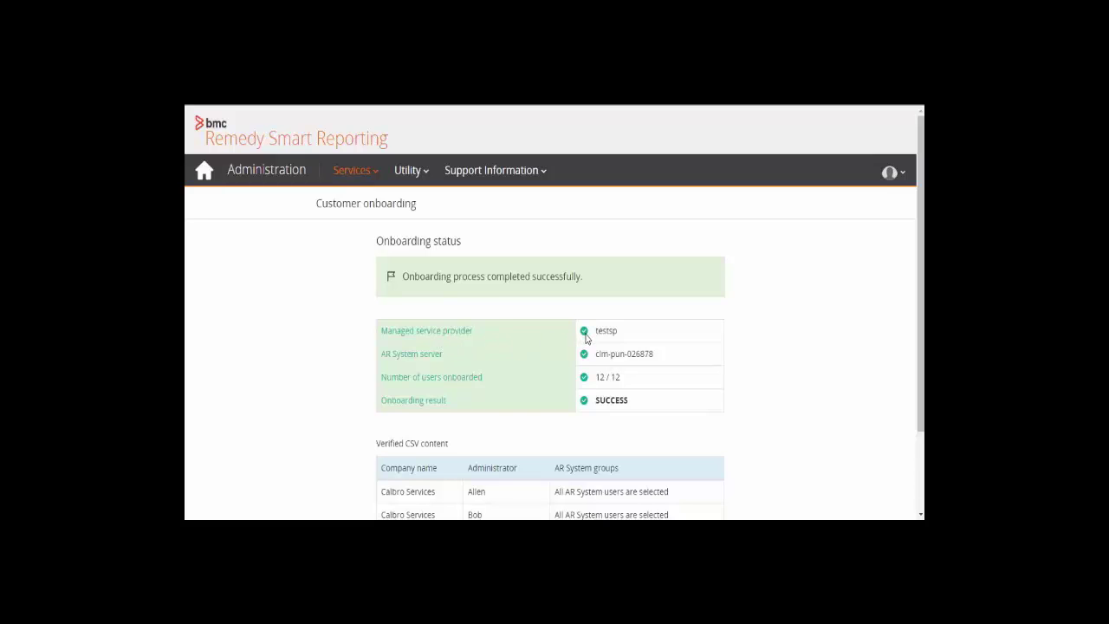
scroll(580, 376, down, 1)
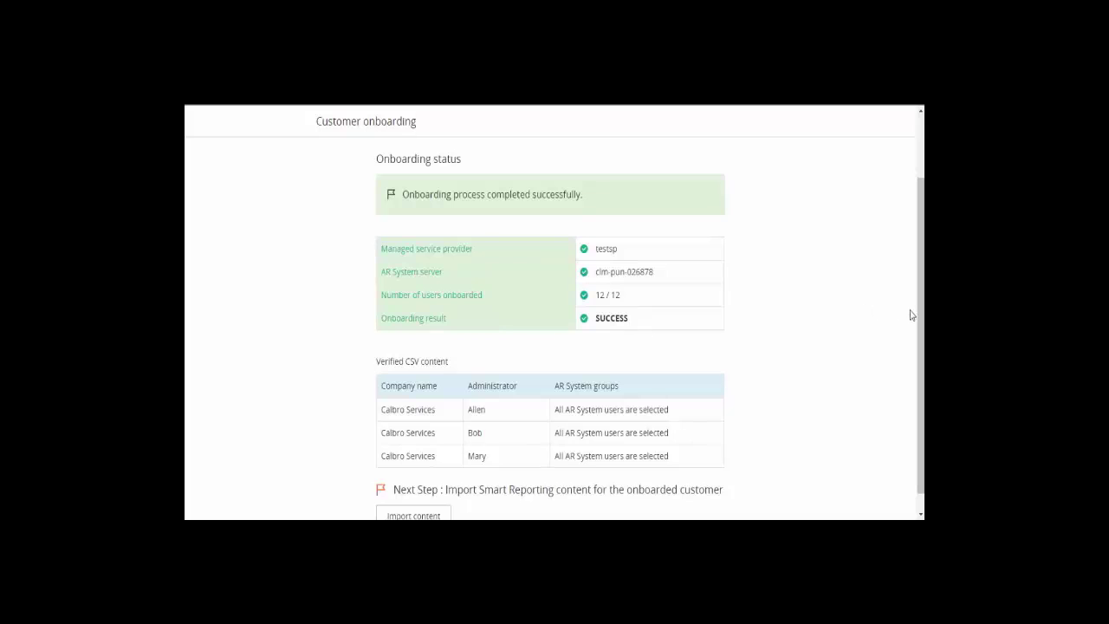
scroll(918, 315, down, 1)
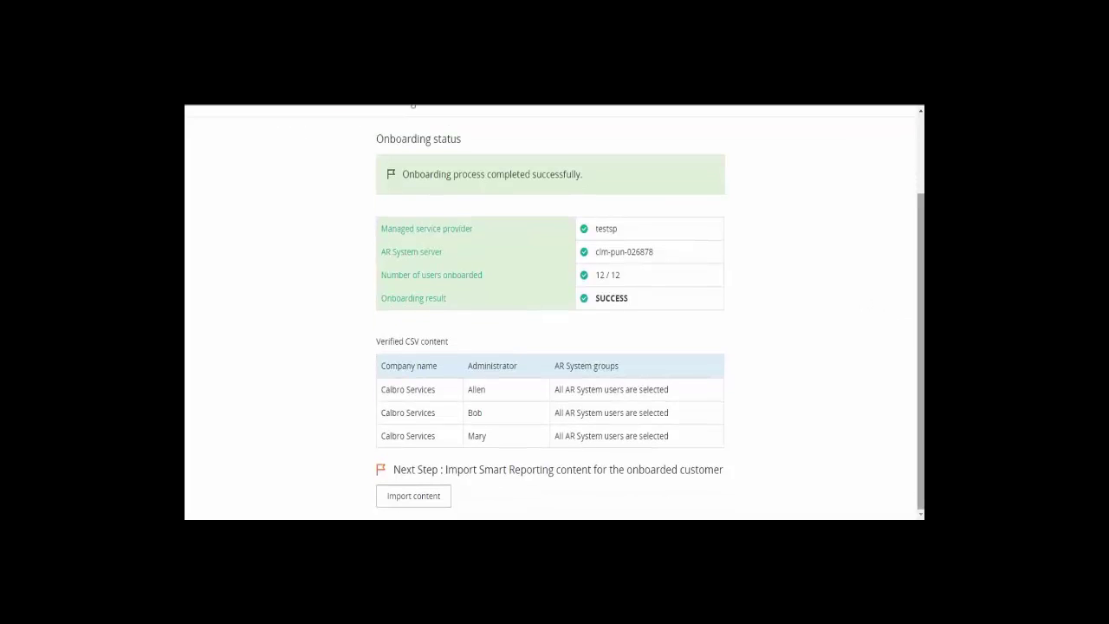
Step: Begin content import for customer testsp with AR admin user Demo
click(416, 495)
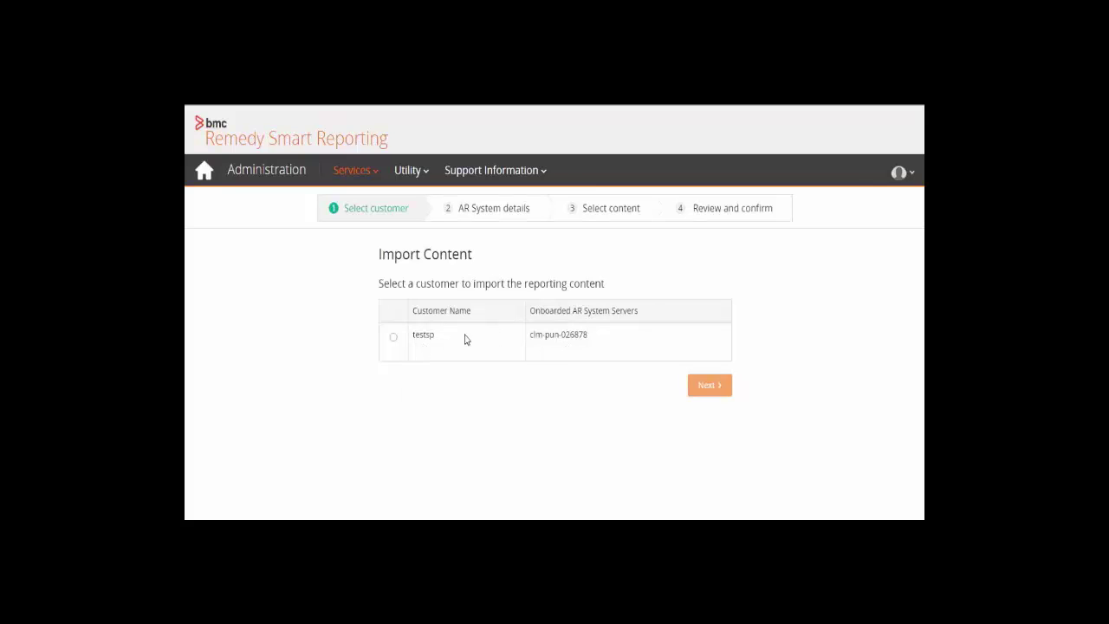
click(392, 339)
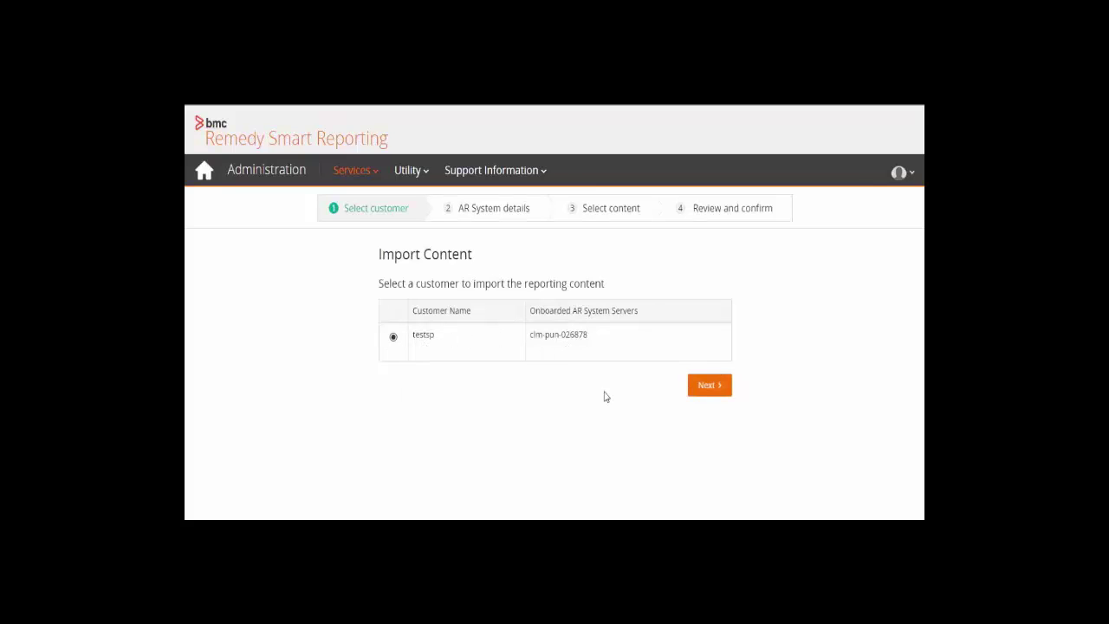
click(698, 387)
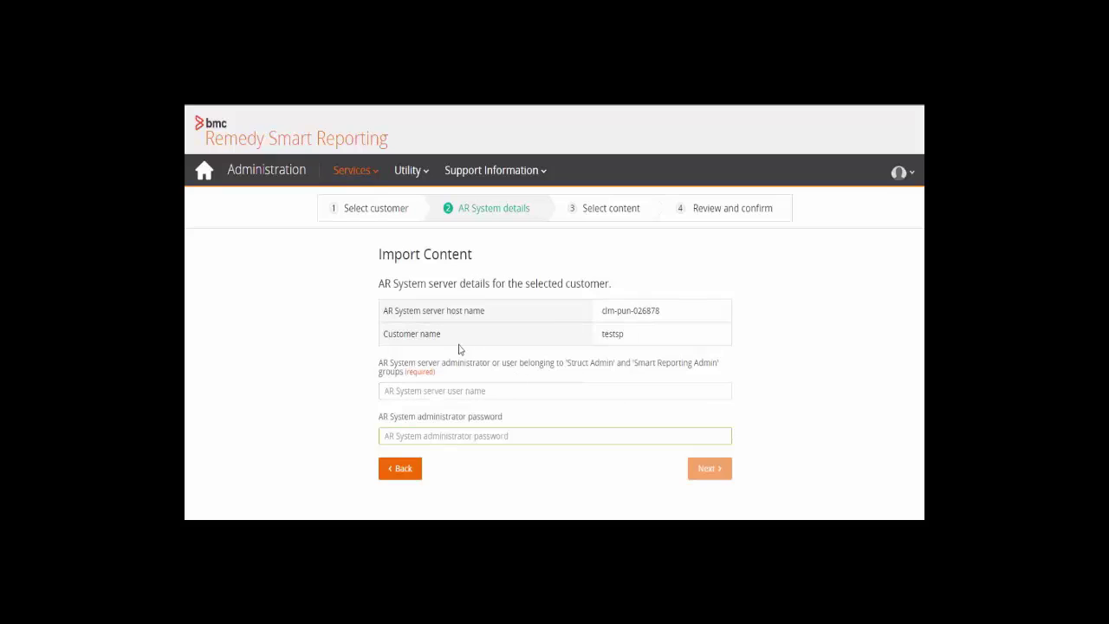
click(425, 389)
text(D)
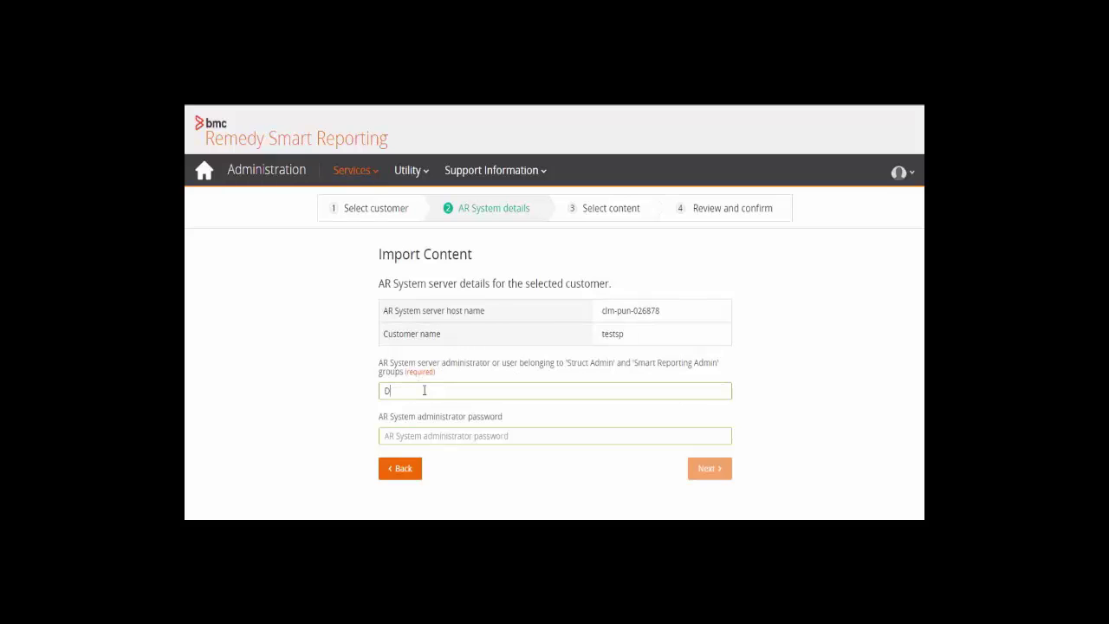
text(emo)
click(708, 468)
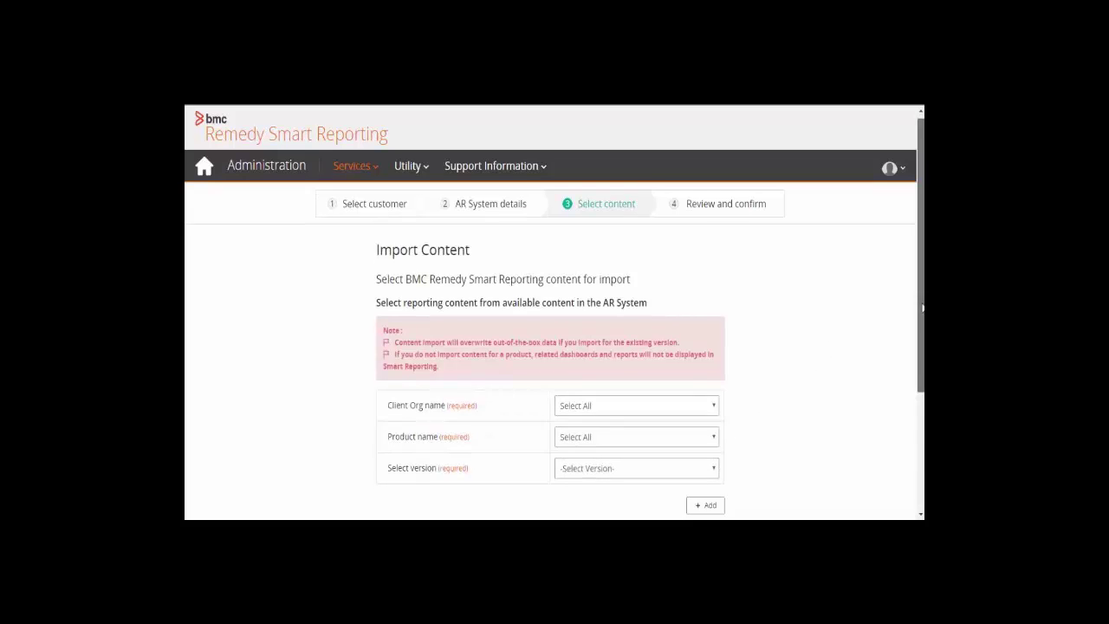
Step: Remove the SLM product from the import list and start importing the CMDB and ITSM content
drag(917, 294, 916, 440)
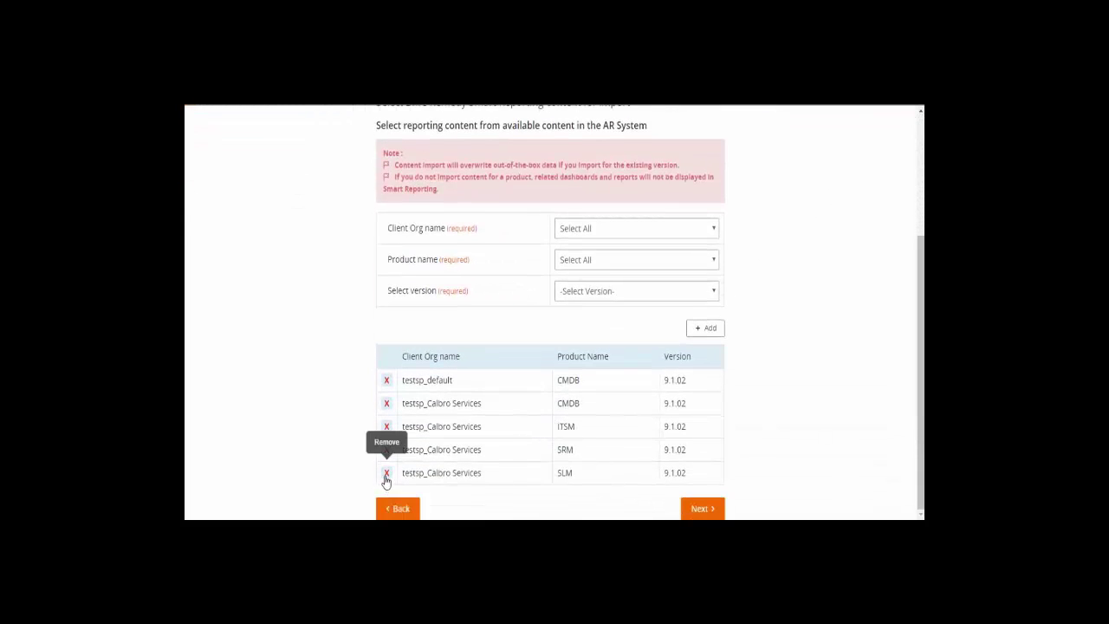
click(386, 472)
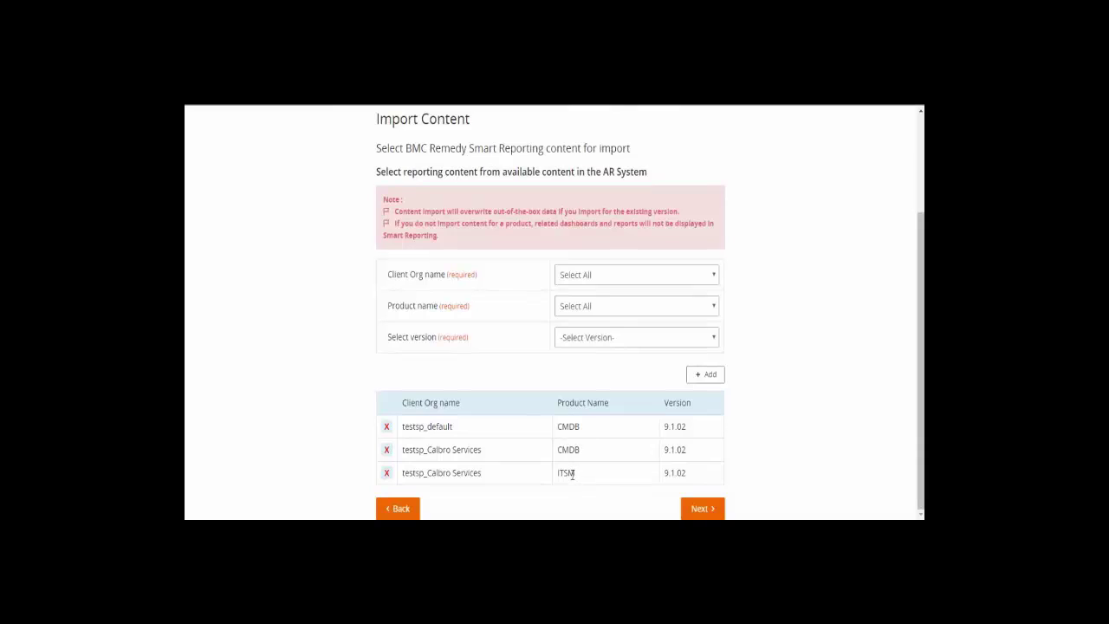
click(701, 510)
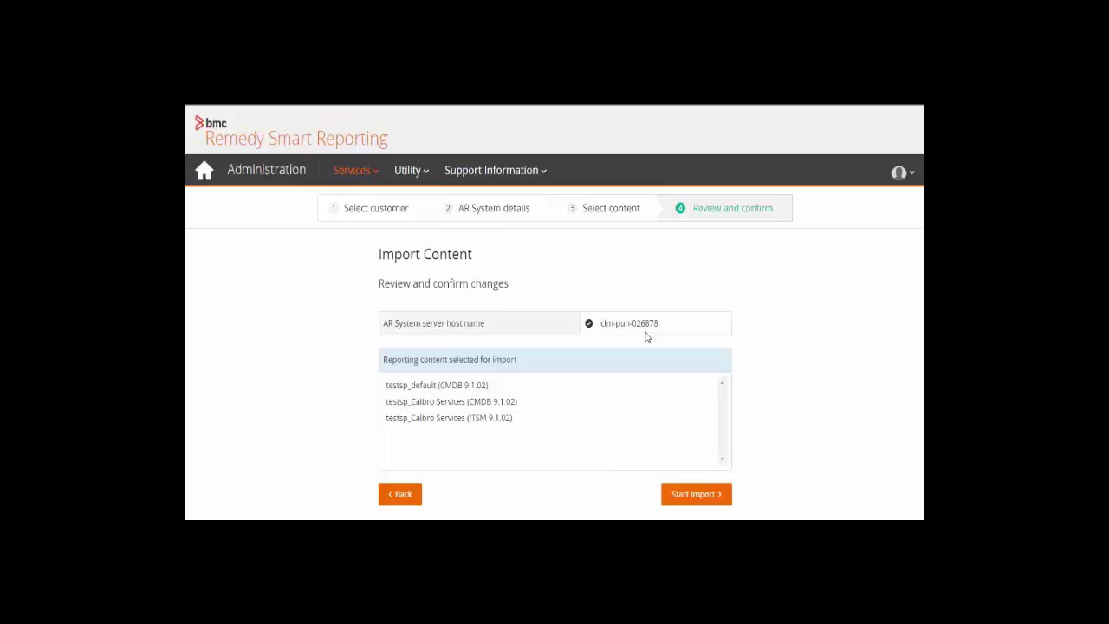
click(690, 495)
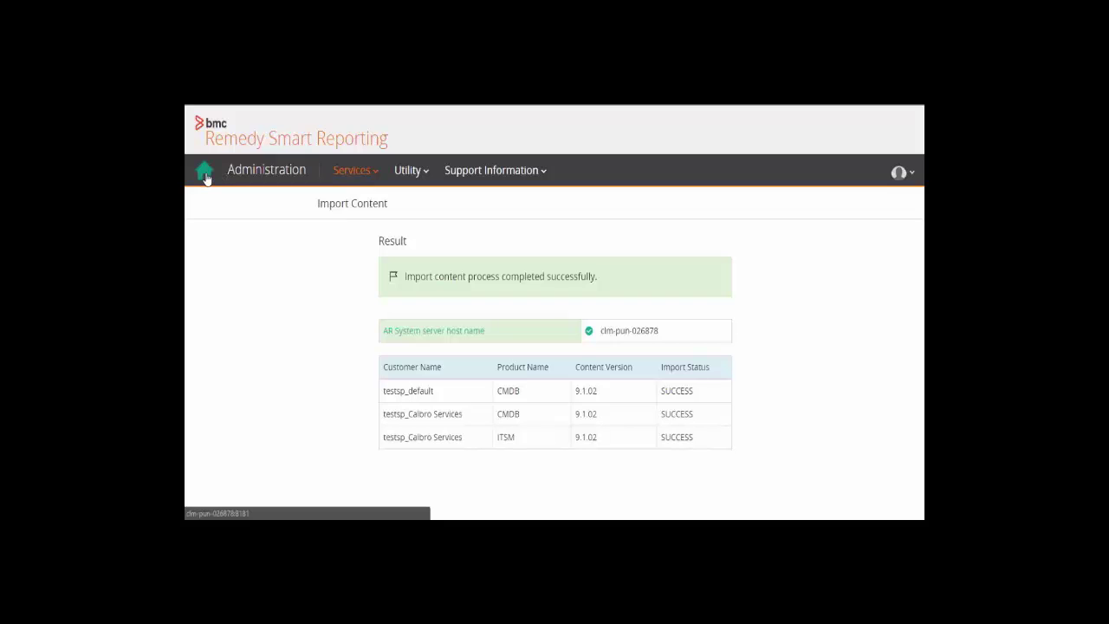
Step: Return to the Administration home page after all three imports succeed
click(205, 175)
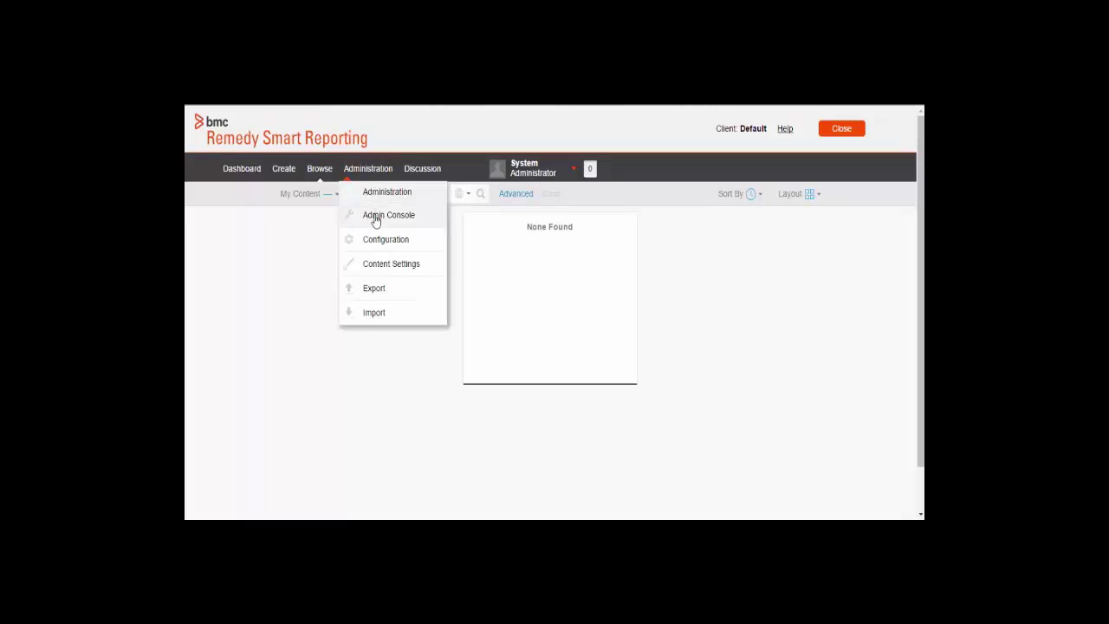
Step: Open the Admin Console and go to its Client Organisations list
click(375, 216)
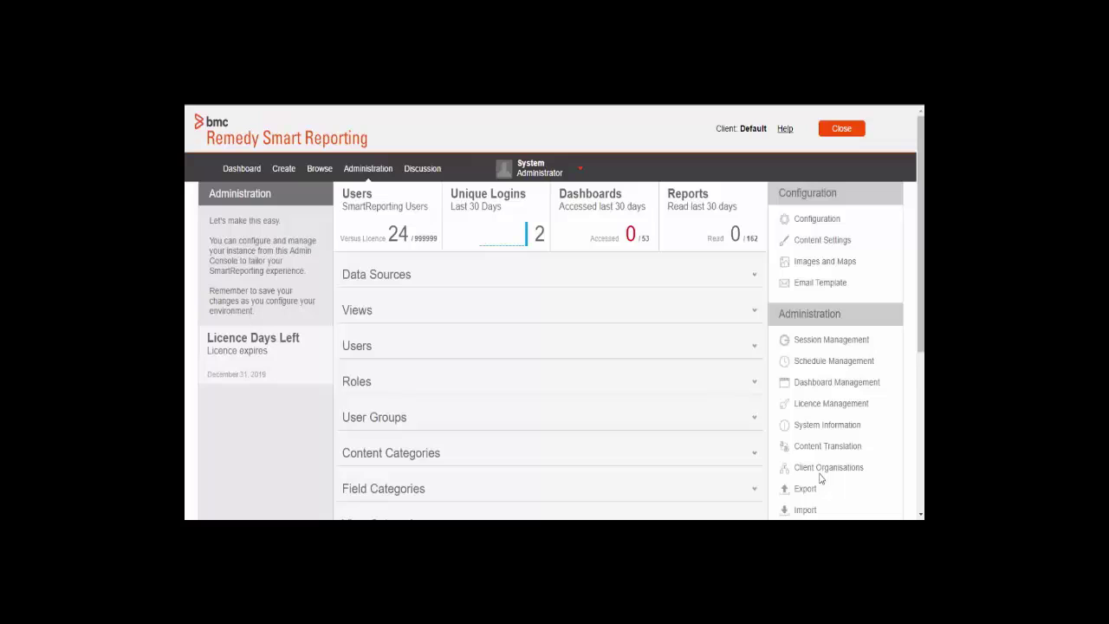
click(821, 475)
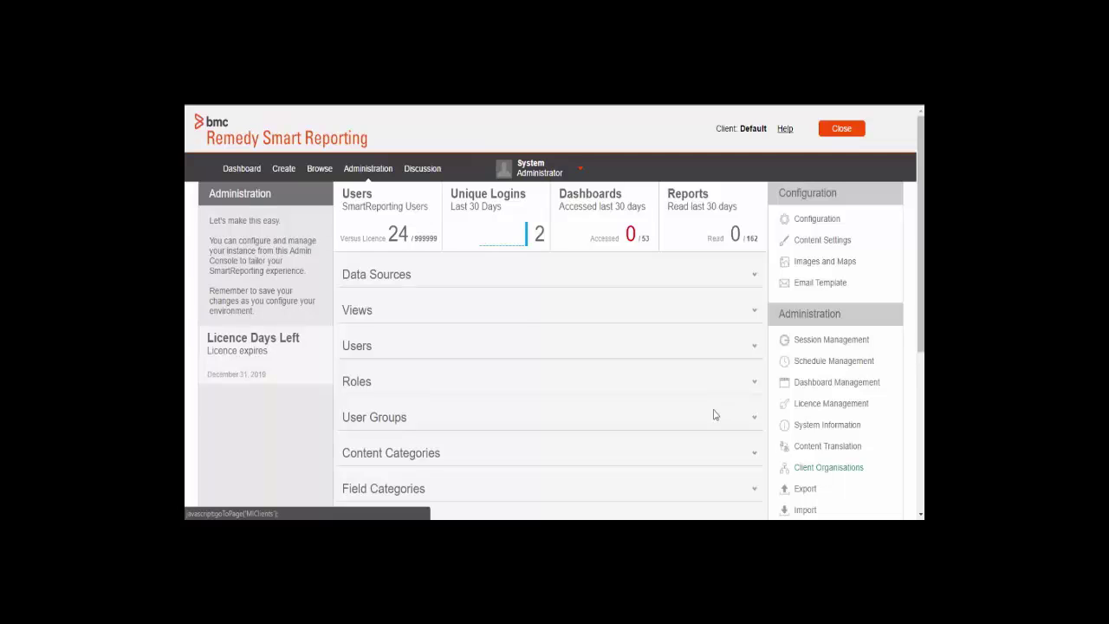